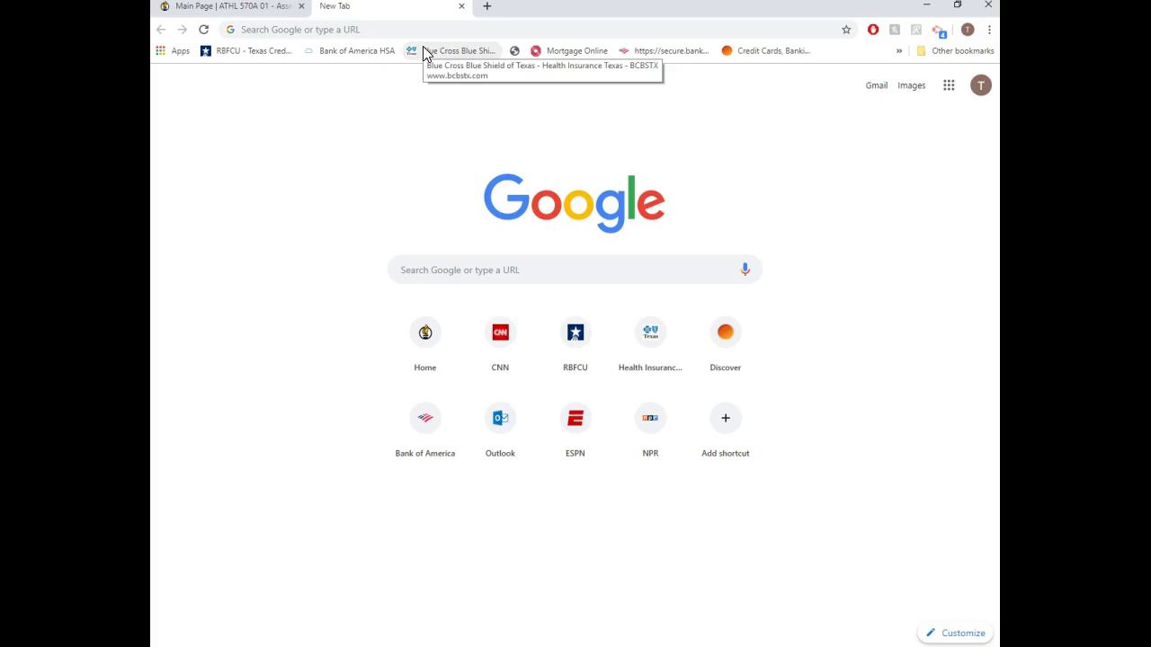
Step: Open the zoom.us website in the new browser tab
click(328, 30)
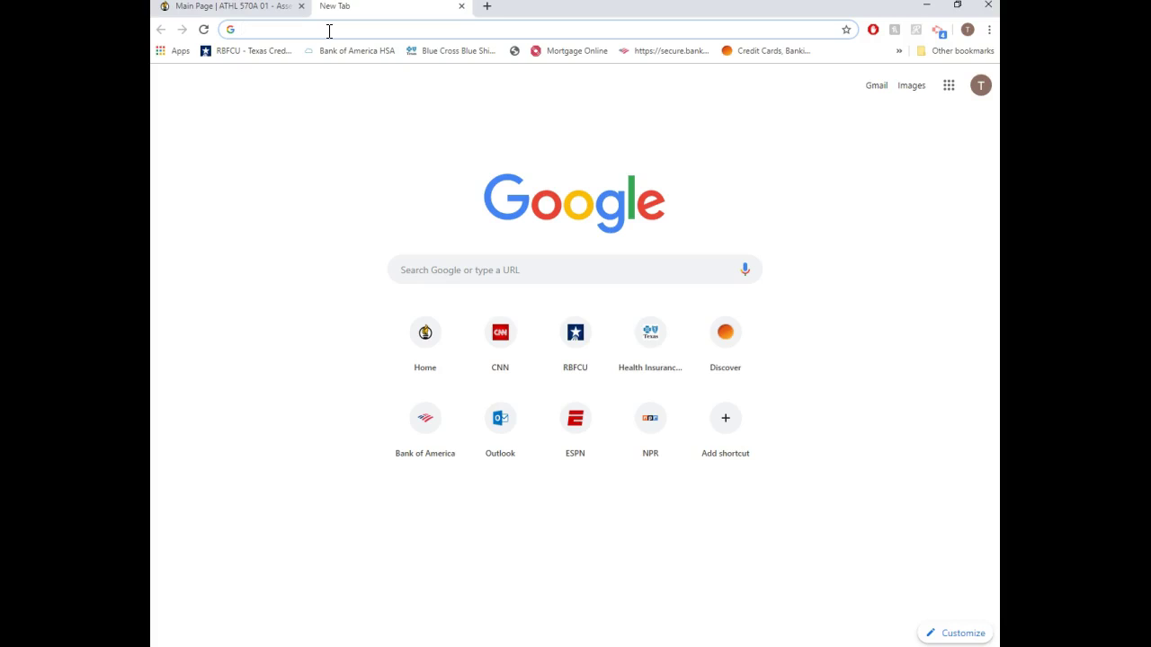
text(zoom.us)
key(Return)
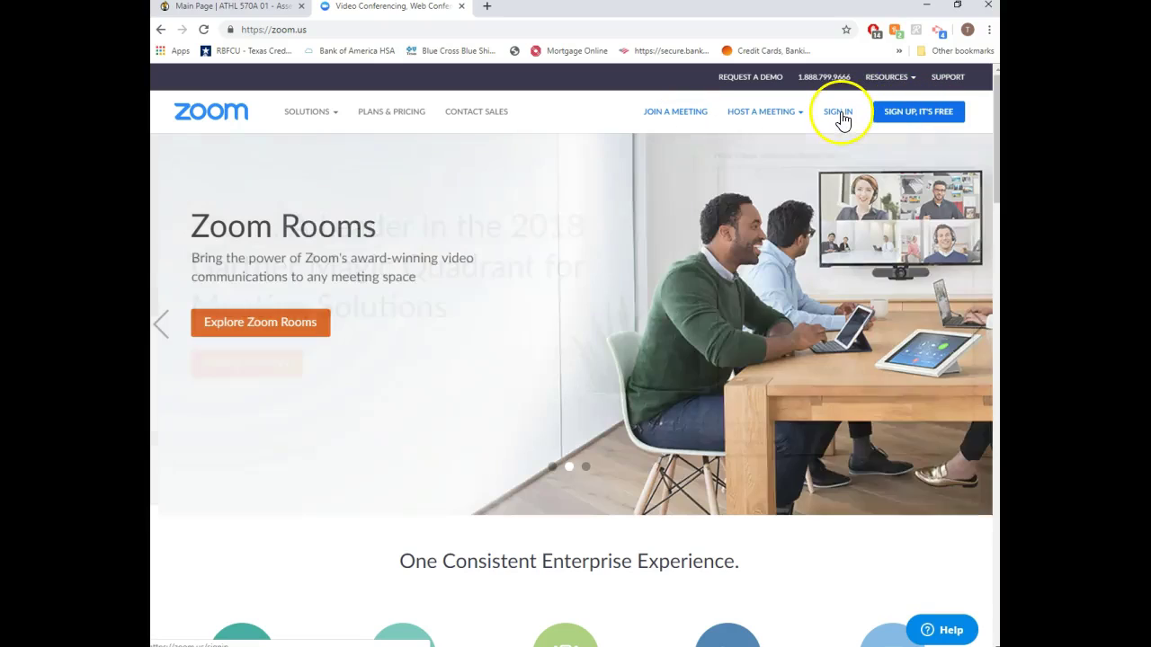
Step: Sign in to the Zoom website with the account's email address and password
click(838, 115)
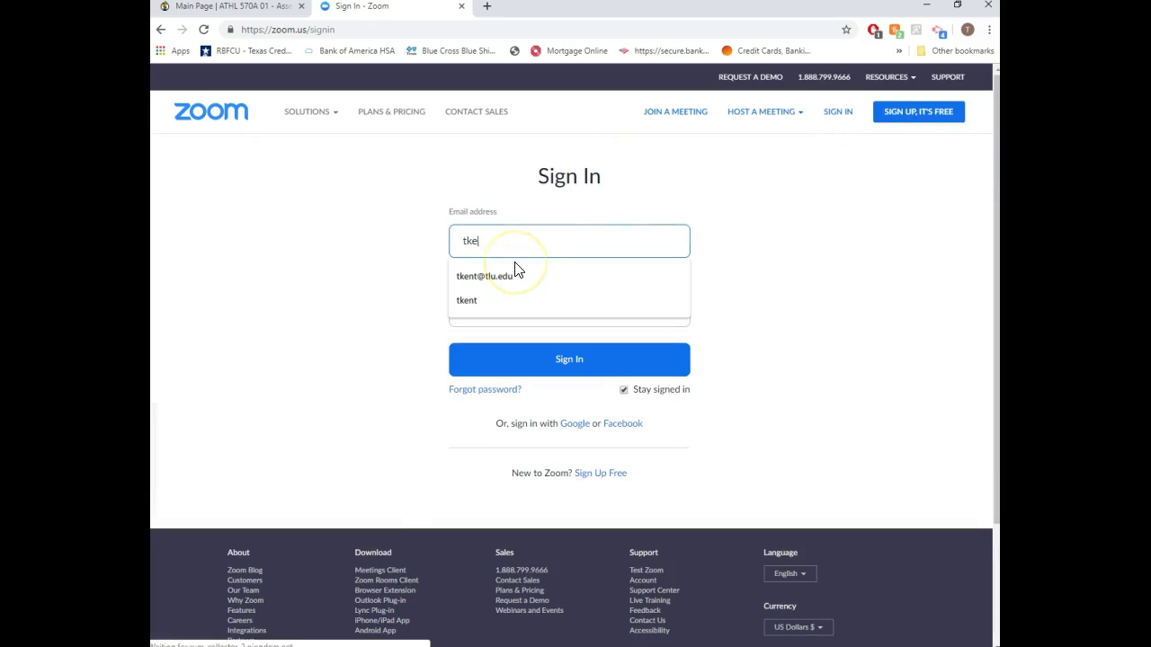
click(504, 276)
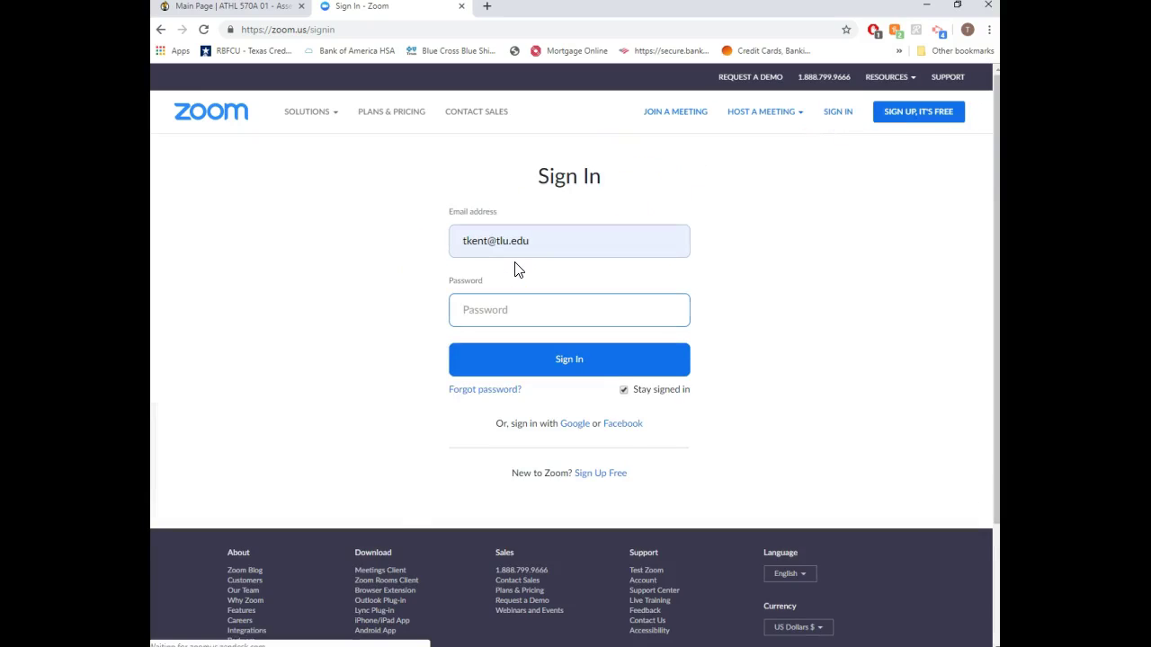
key(Return)
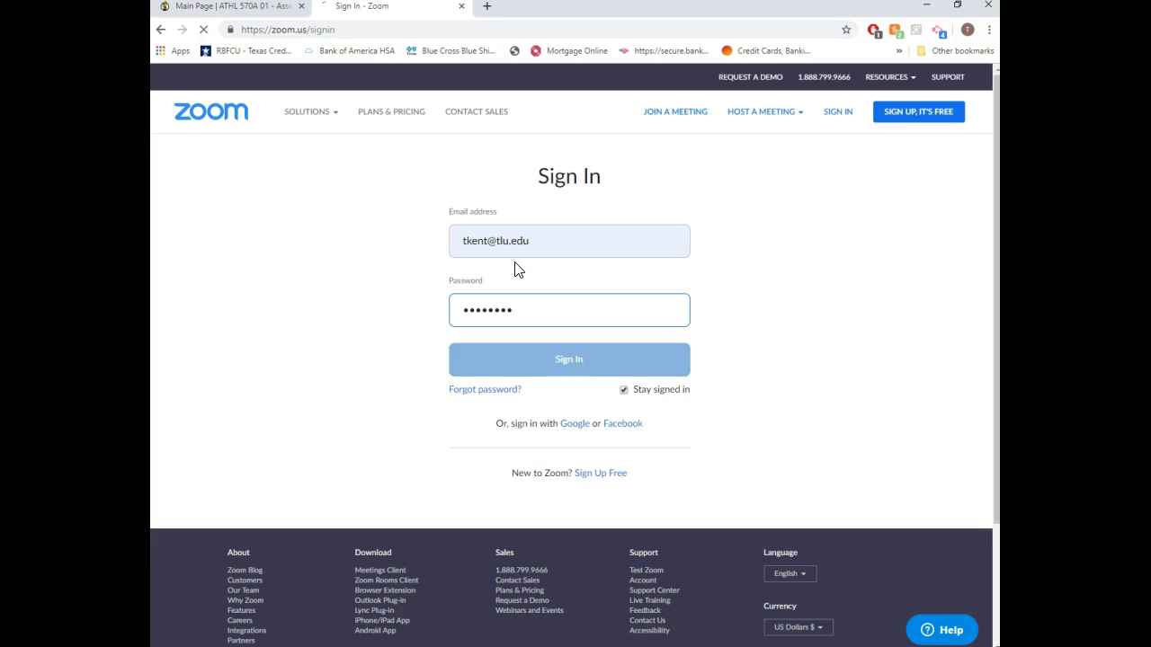
click(521, 280)
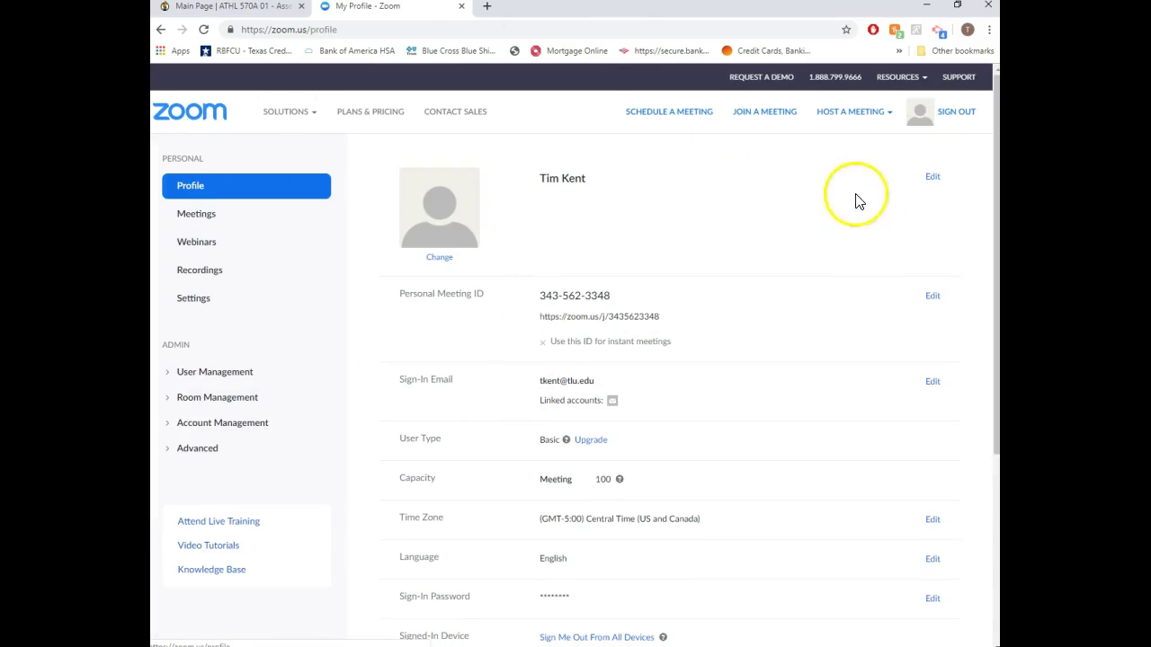
Step: Reveal the Download Zoom Client option, minimize the browser, and launch the installed Zoom client from the desktop
mouse_move(923, 87)
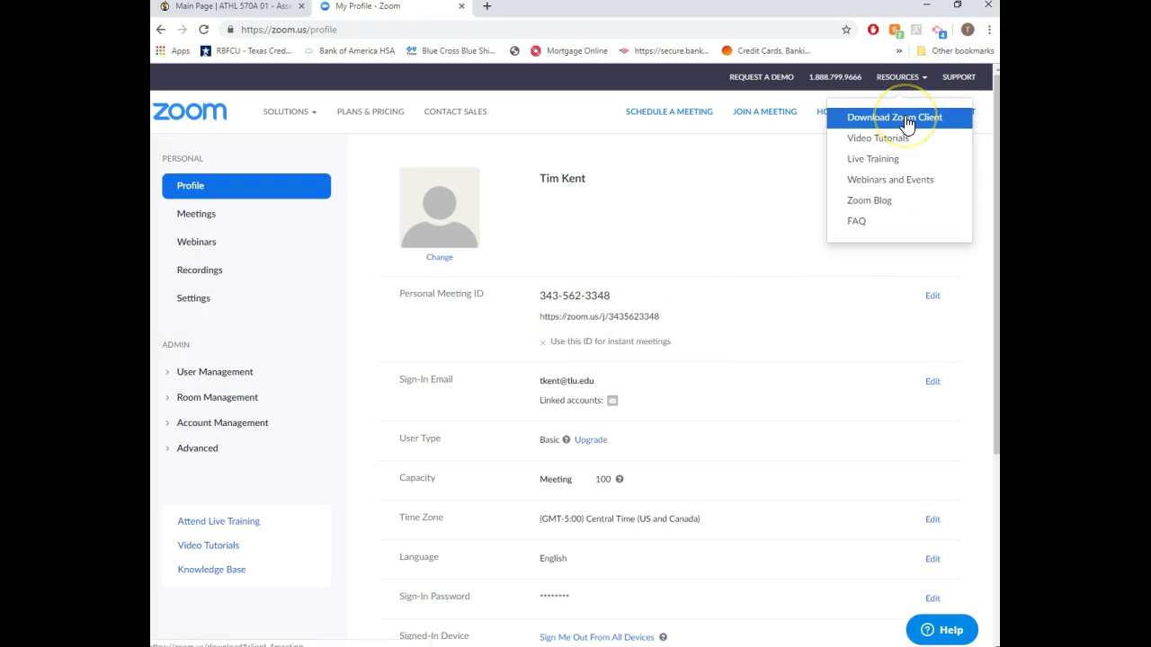
click(920, 10)
click(882, 93)
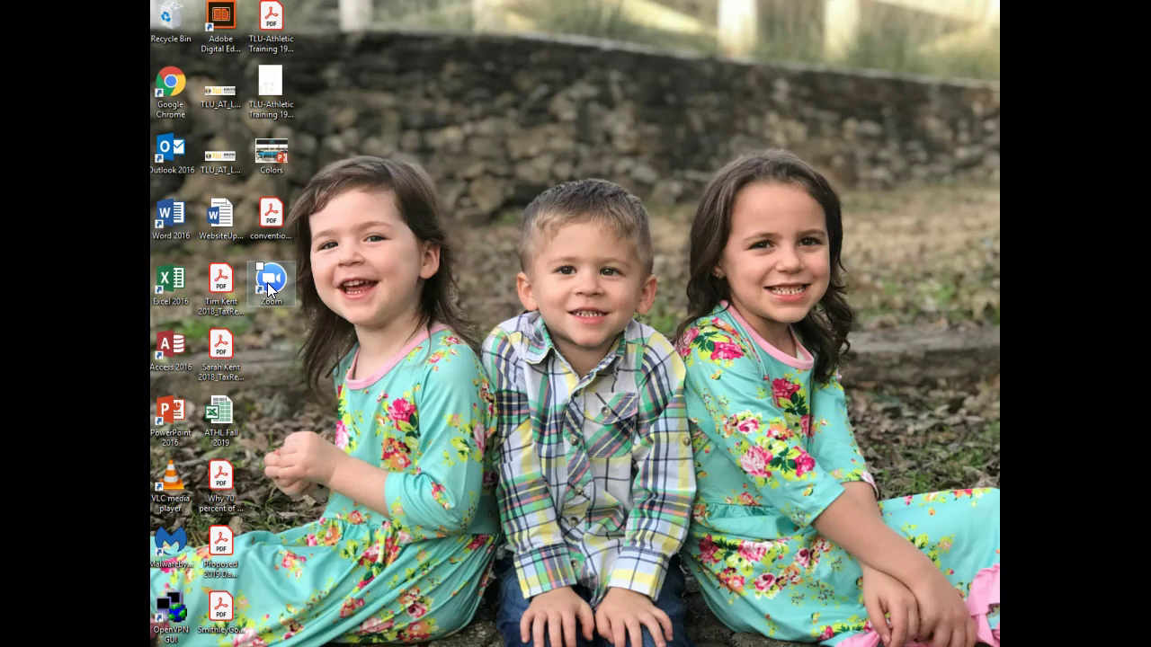
double_click(268, 286)
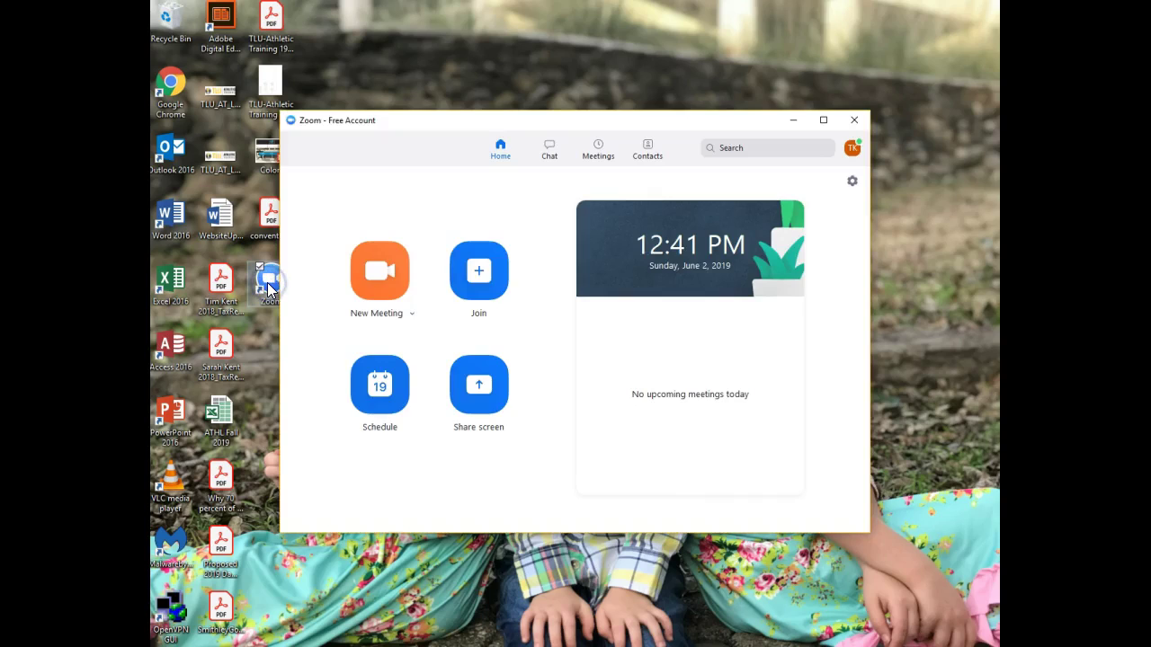
Step: Start a new meeting in a maximized window and join it with computer audio
click(383, 279)
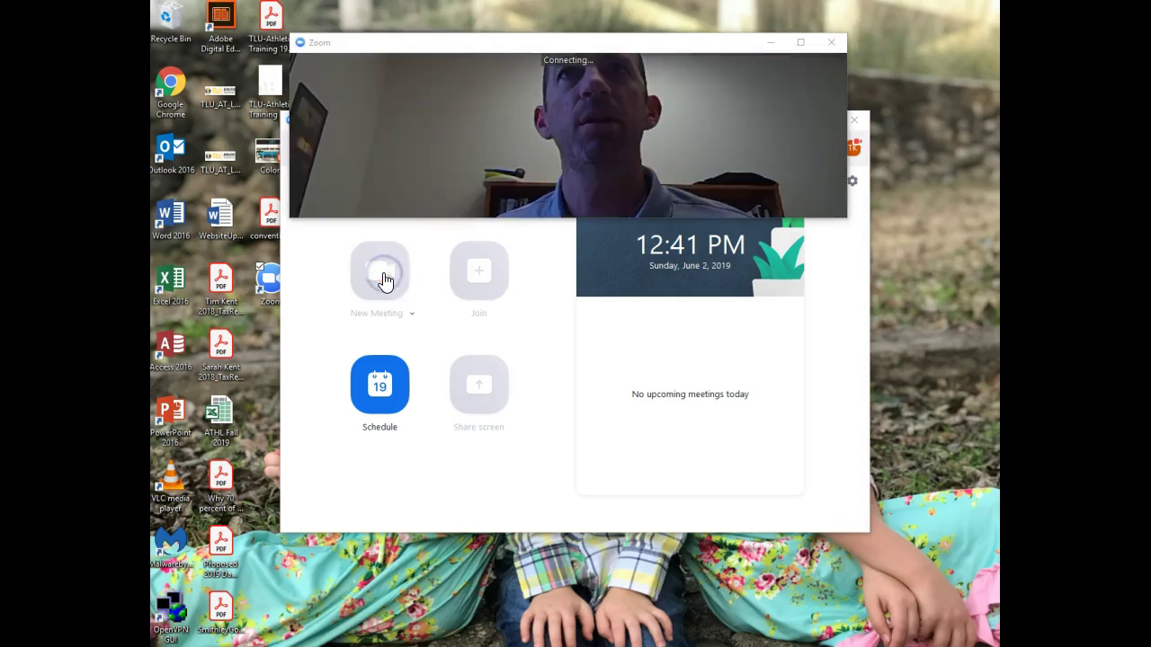
click(801, 45)
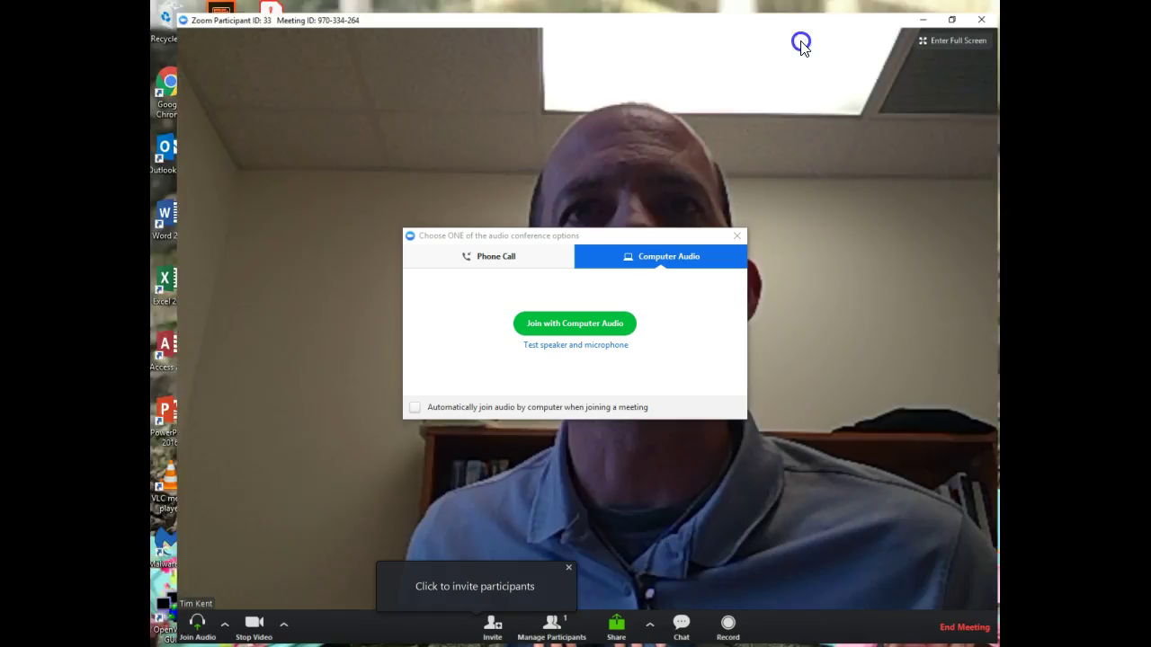
click(583, 348)
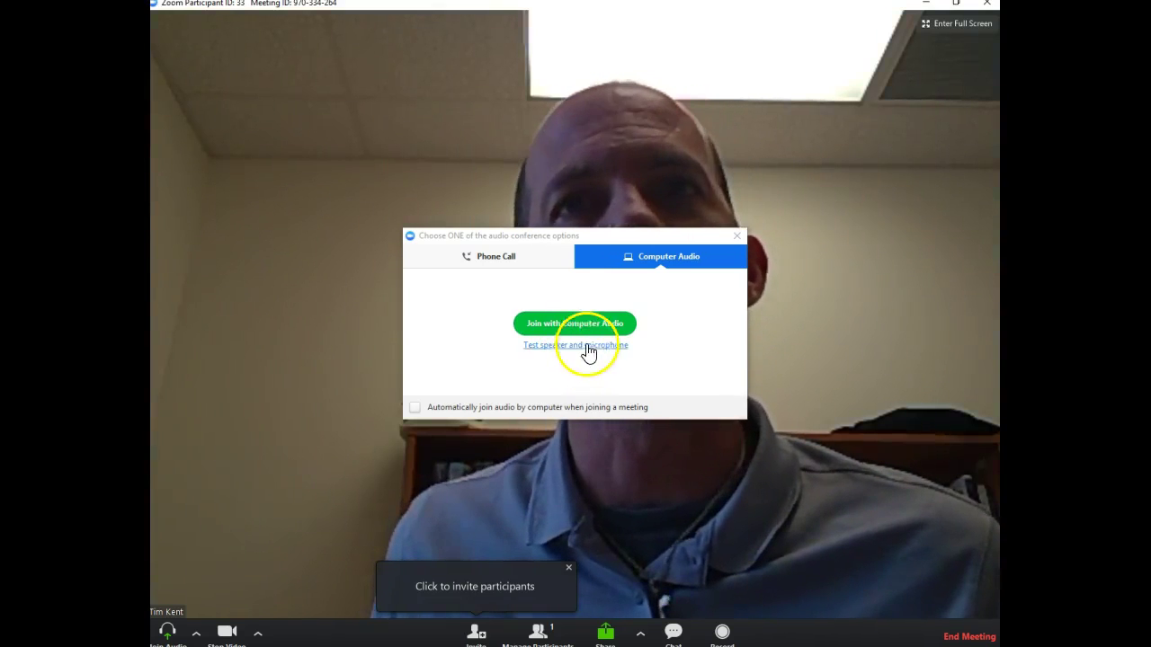
click(606, 324)
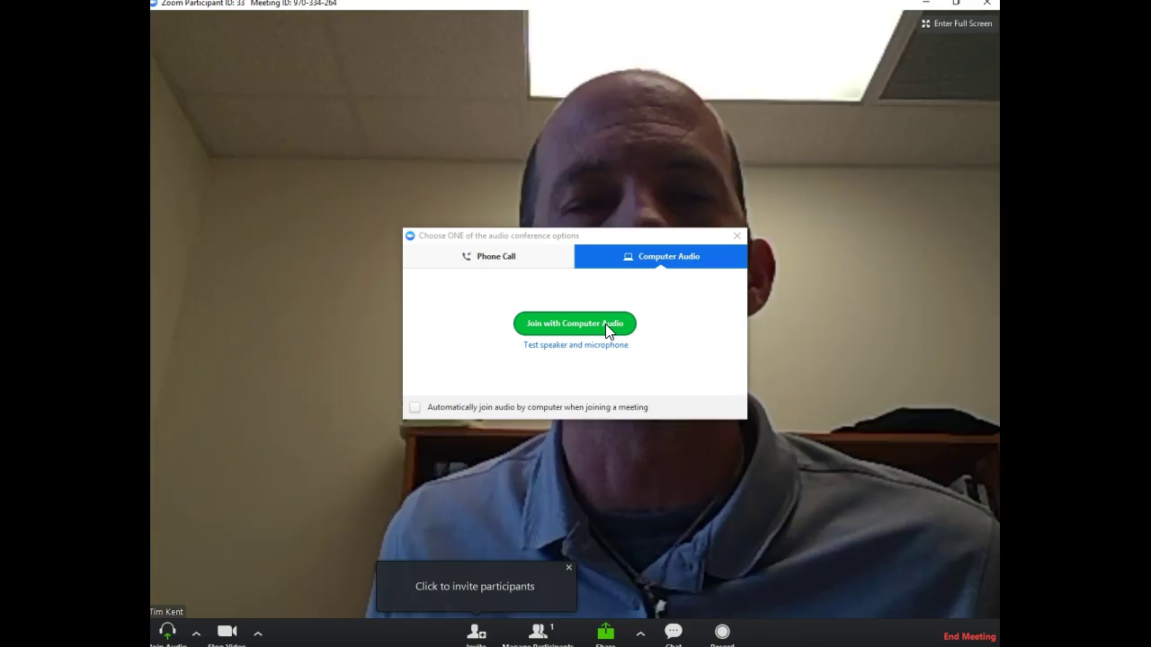
click(442, 408)
click(413, 409)
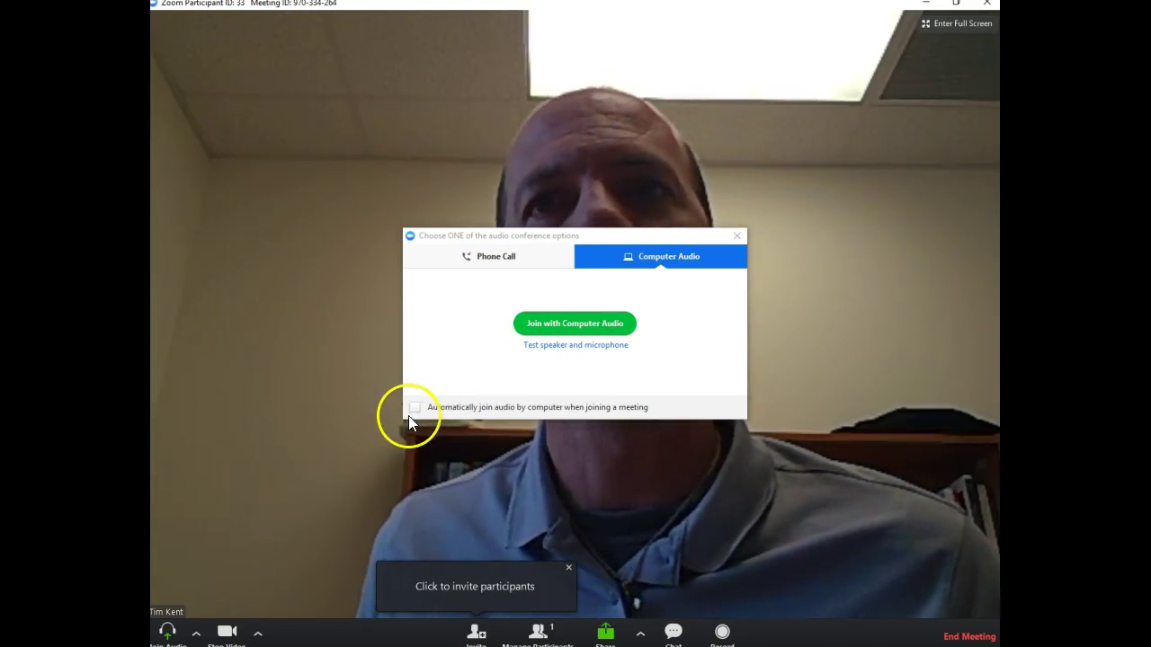
click(580, 325)
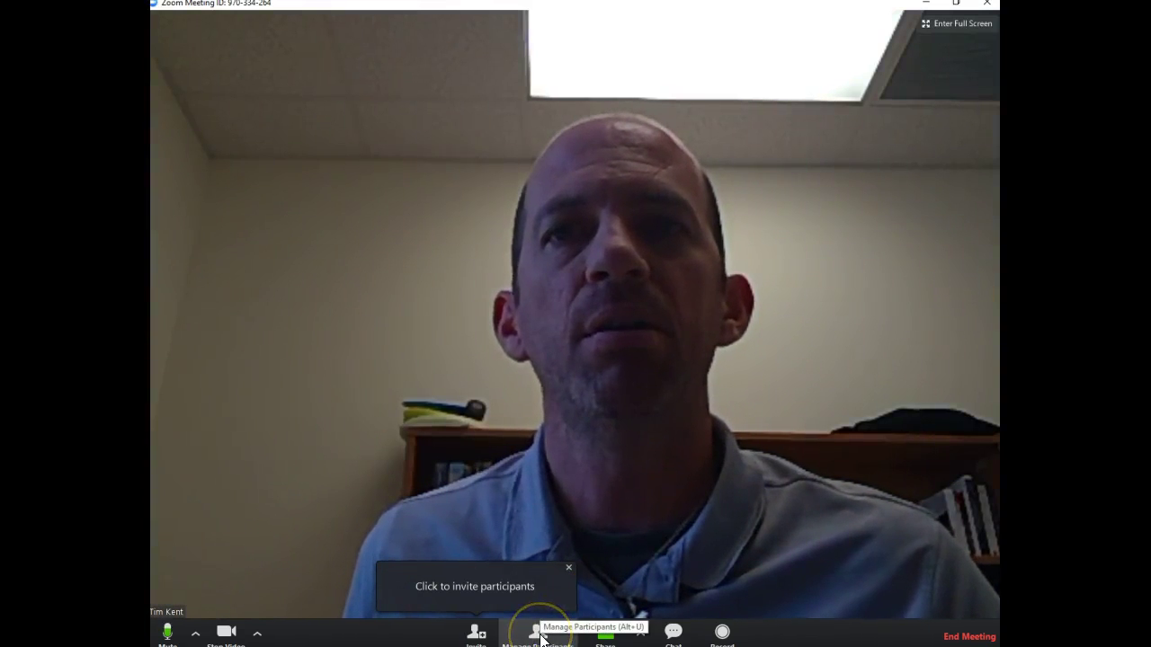
Step: Open the meeting's email invitation options and copy the meeting URL
click(482, 638)
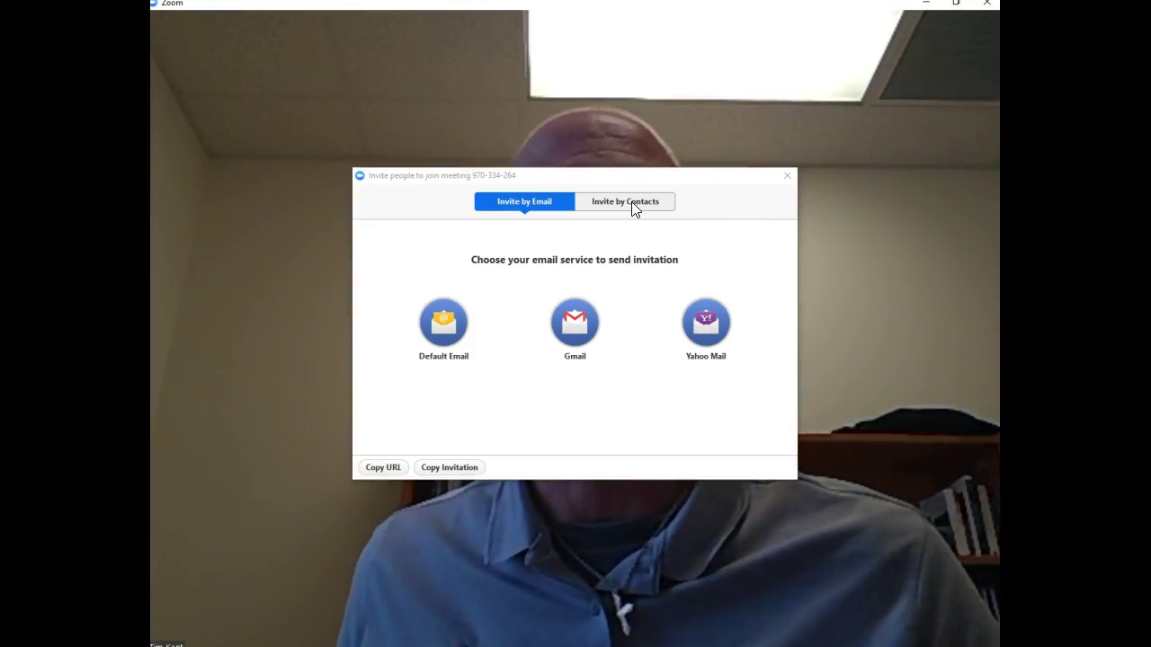
click(417, 335)
click(446, 329)
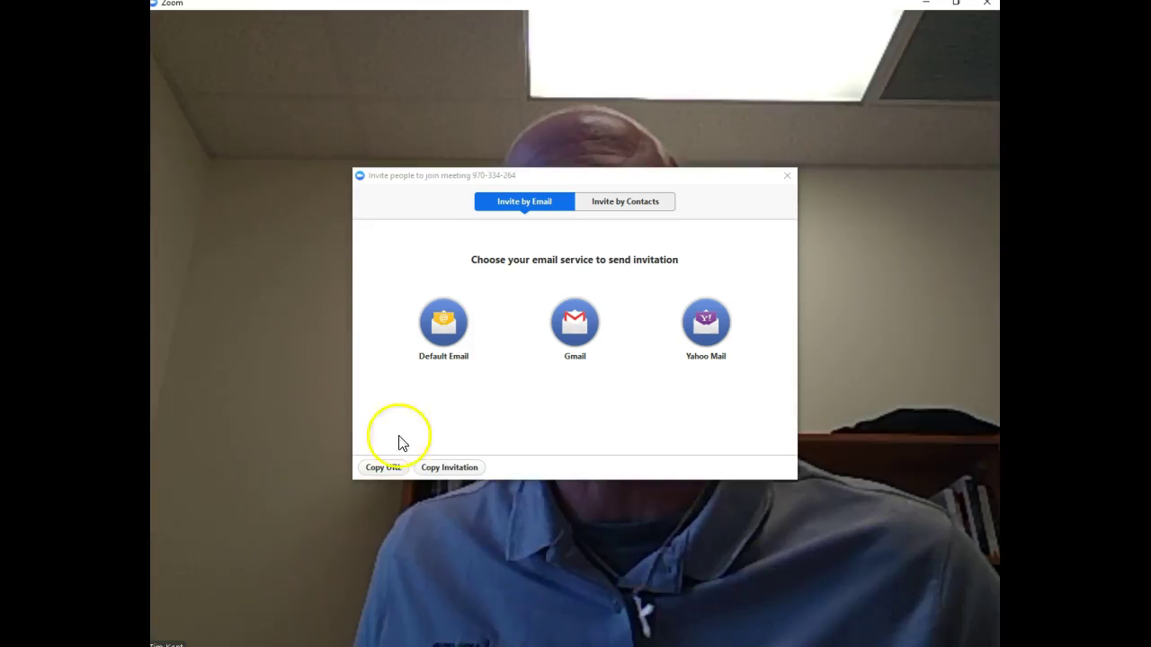
click(382, 467)
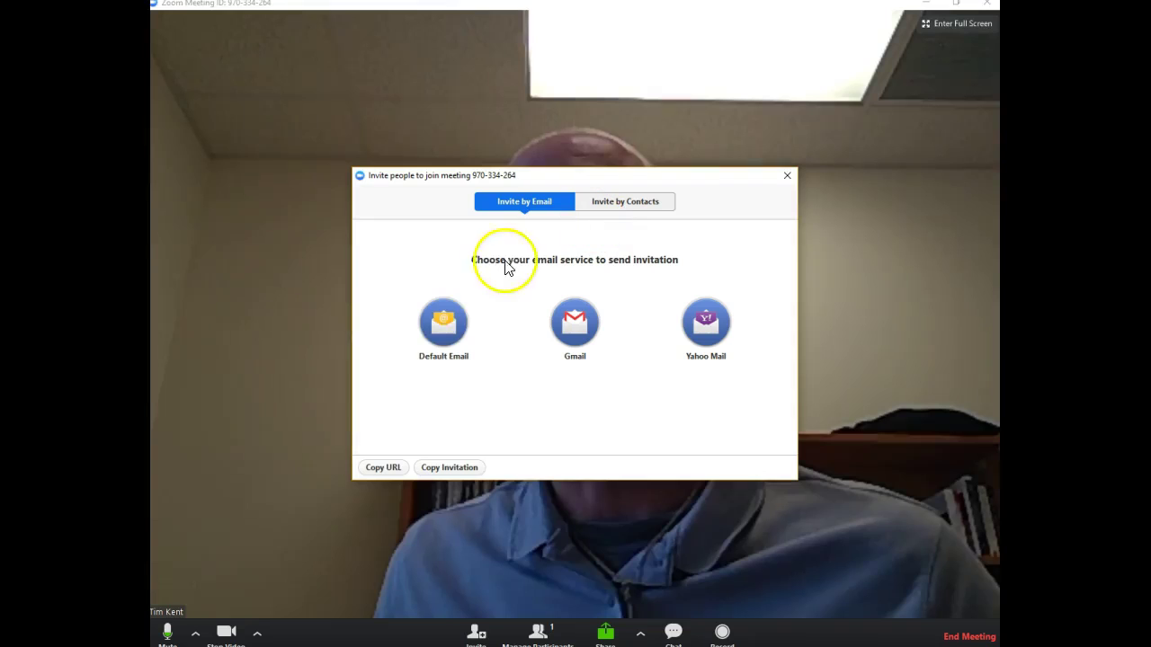
Step: Draft an invitation with the default email service, fill in the recipient's email address, and close the message without sending it
click(447, 322)
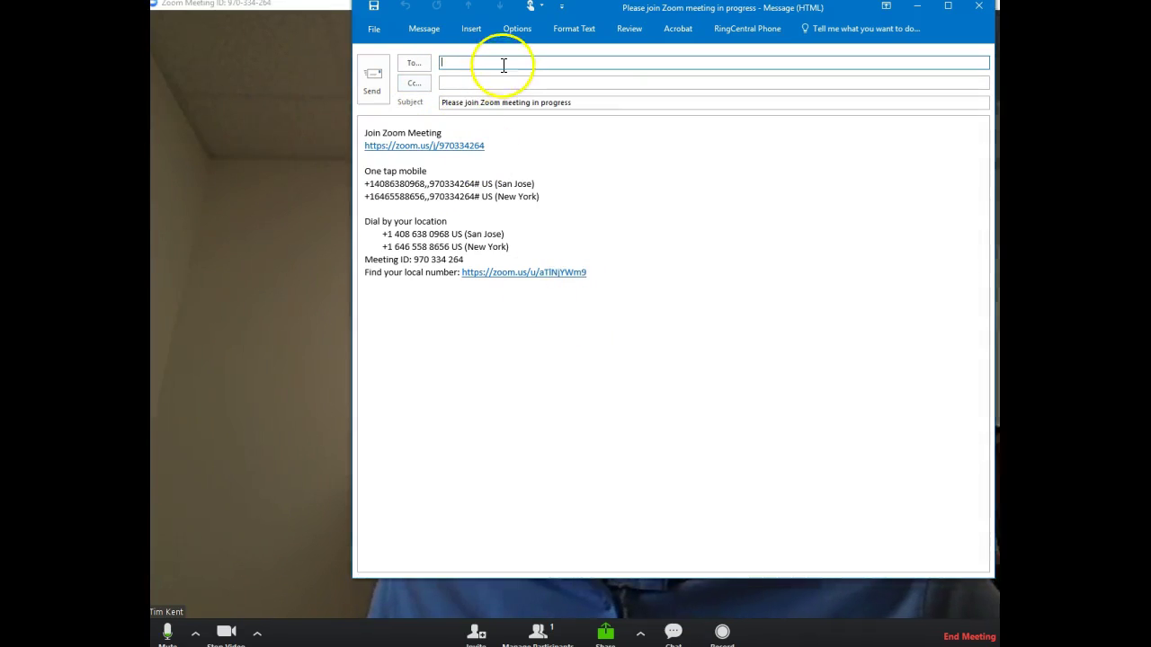
text(kent)
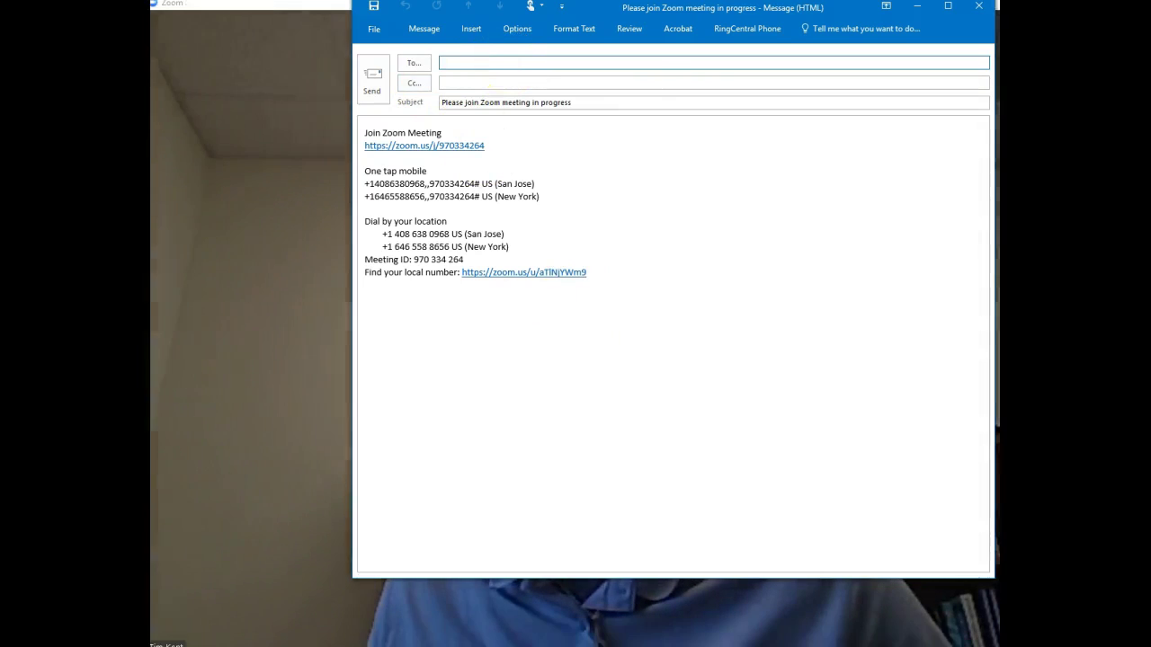
text(t)
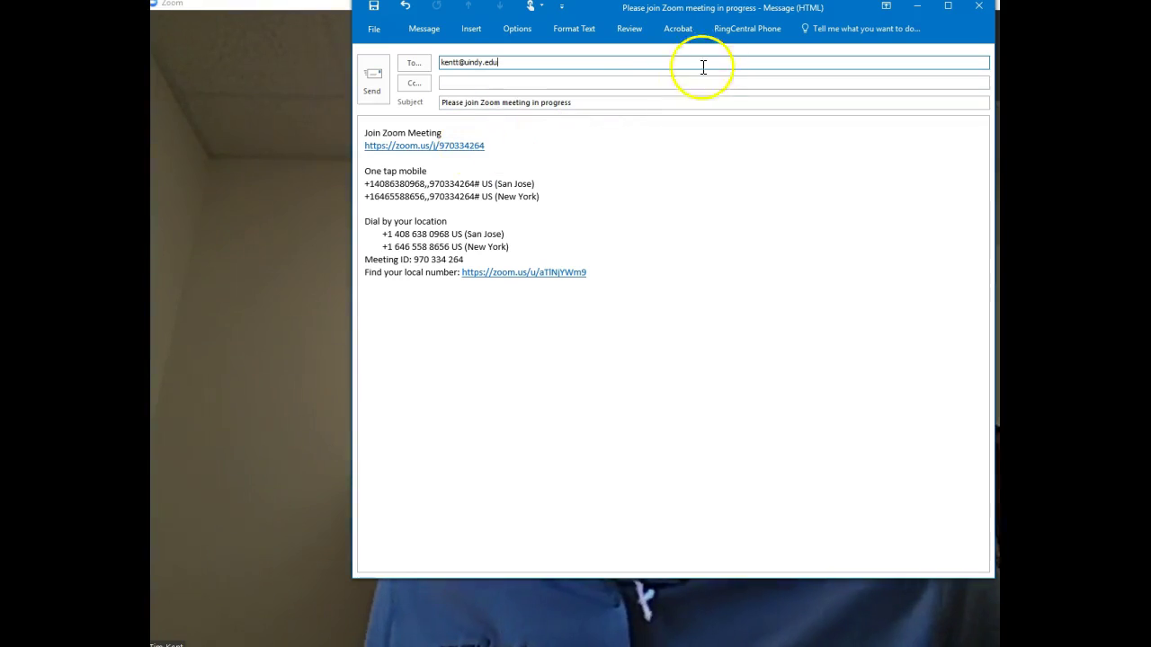
click(976, 9)
click(578, 369)
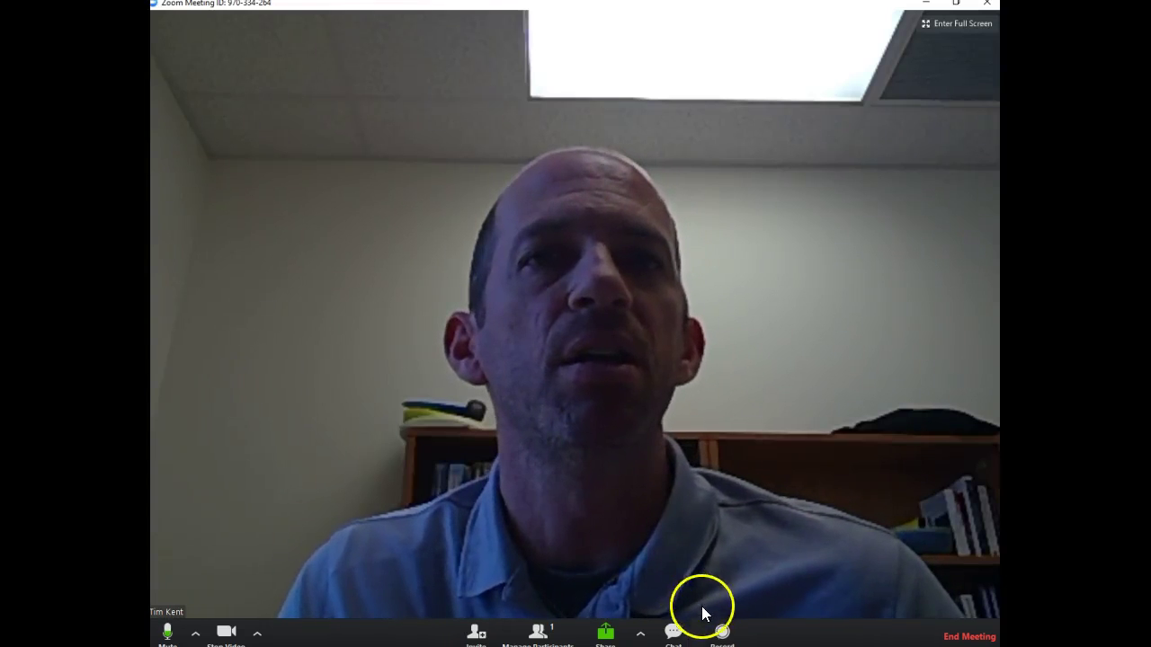
Step: Record a short clip of the meeting and end the meeting for all participants
click(720, 634)
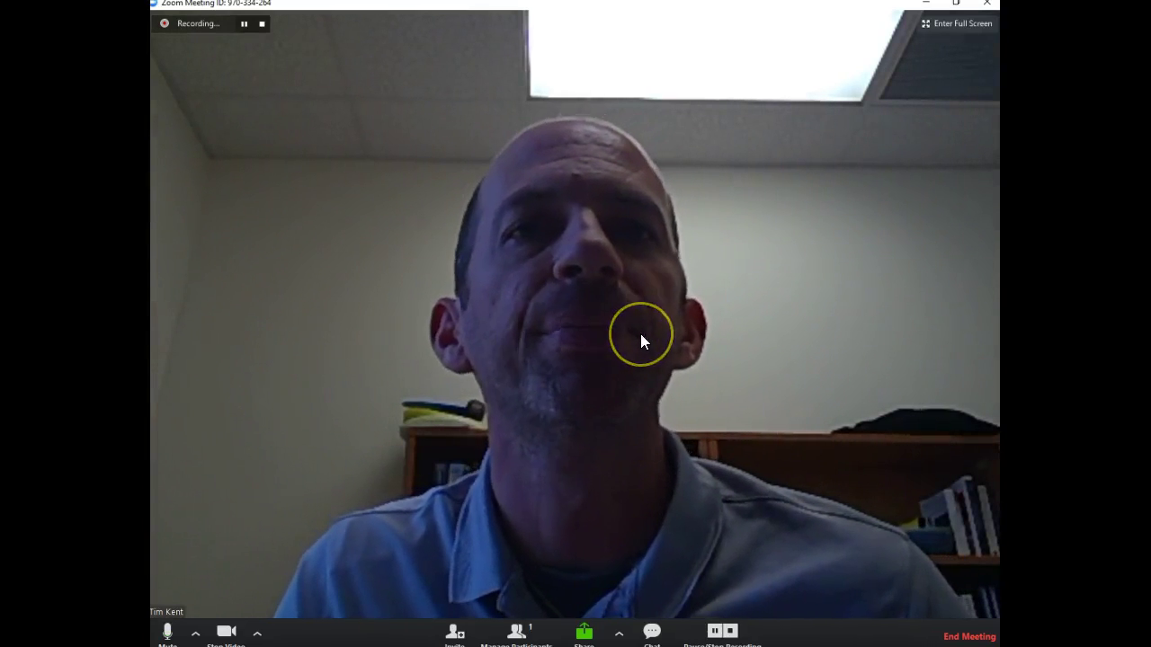
click(730, 635)
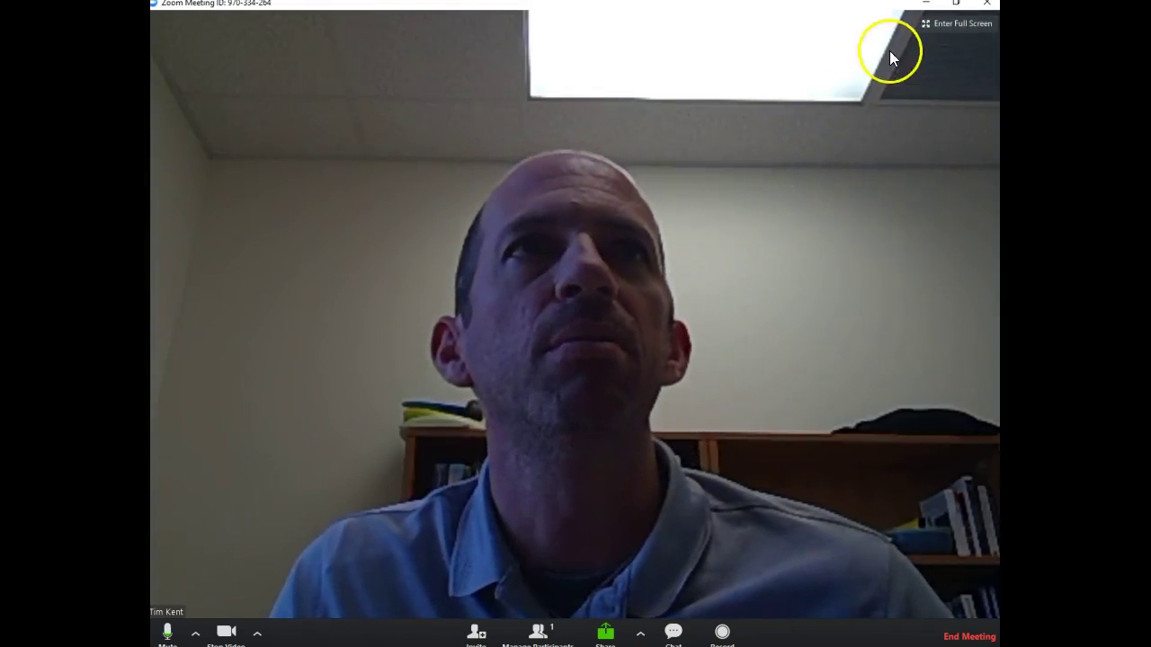
click(989, 7)
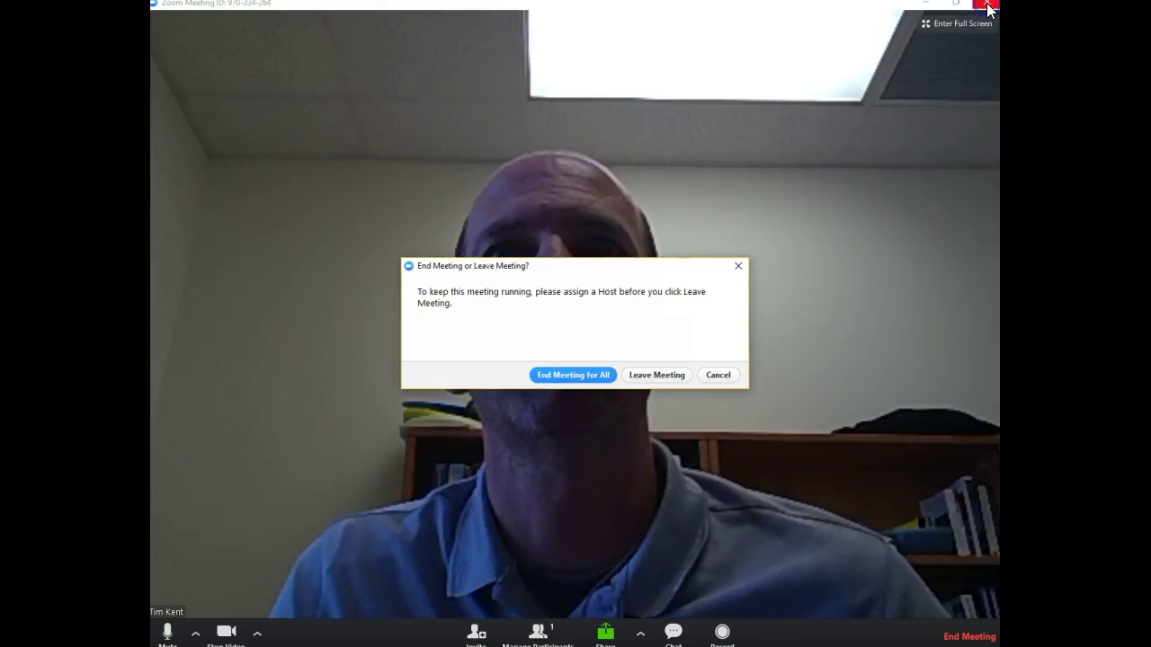
click(578, 376)
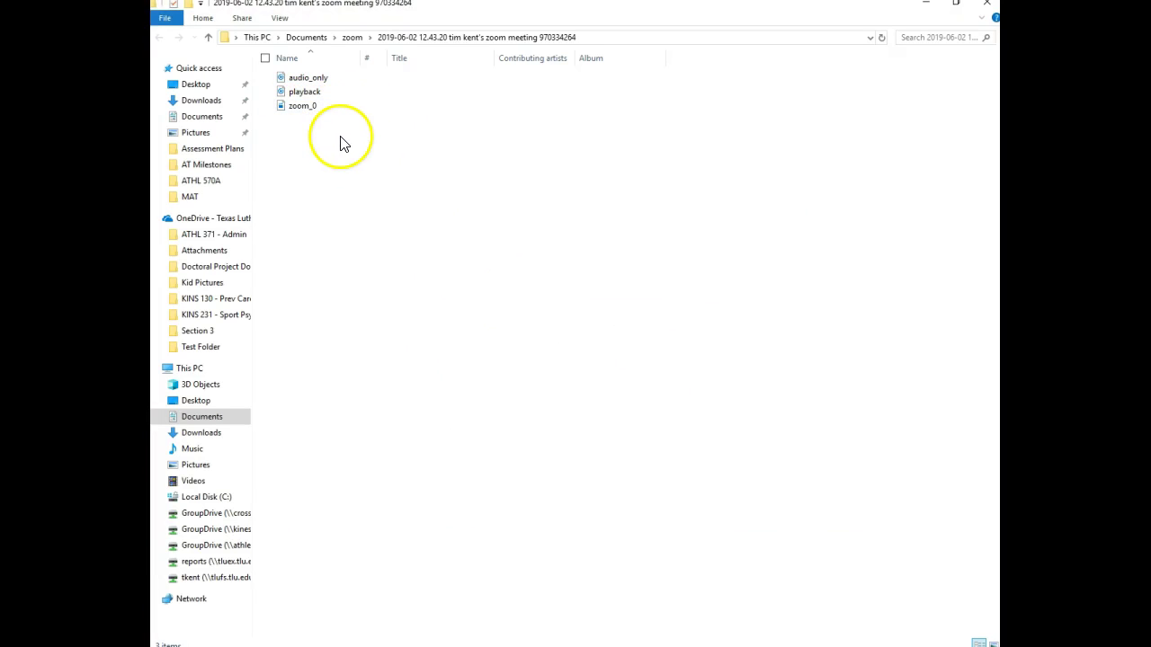
Step: Play the zoom_0 video from the meeting's recording folder, pause it, and close the player
click(292, 112)
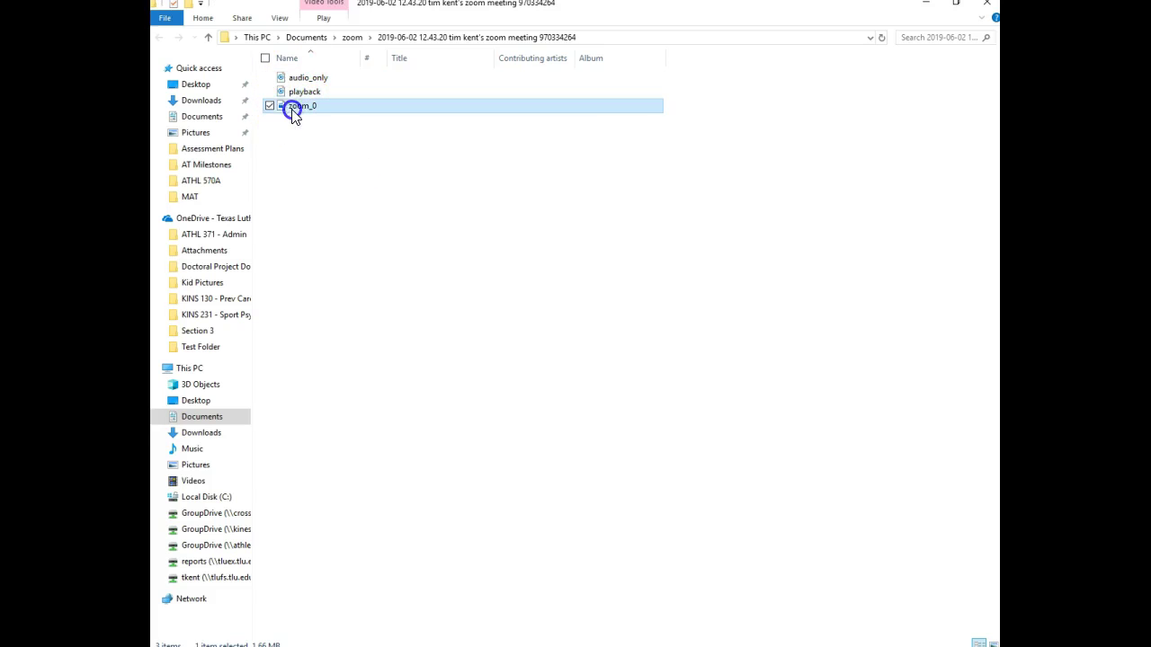
double_click(290, 108)
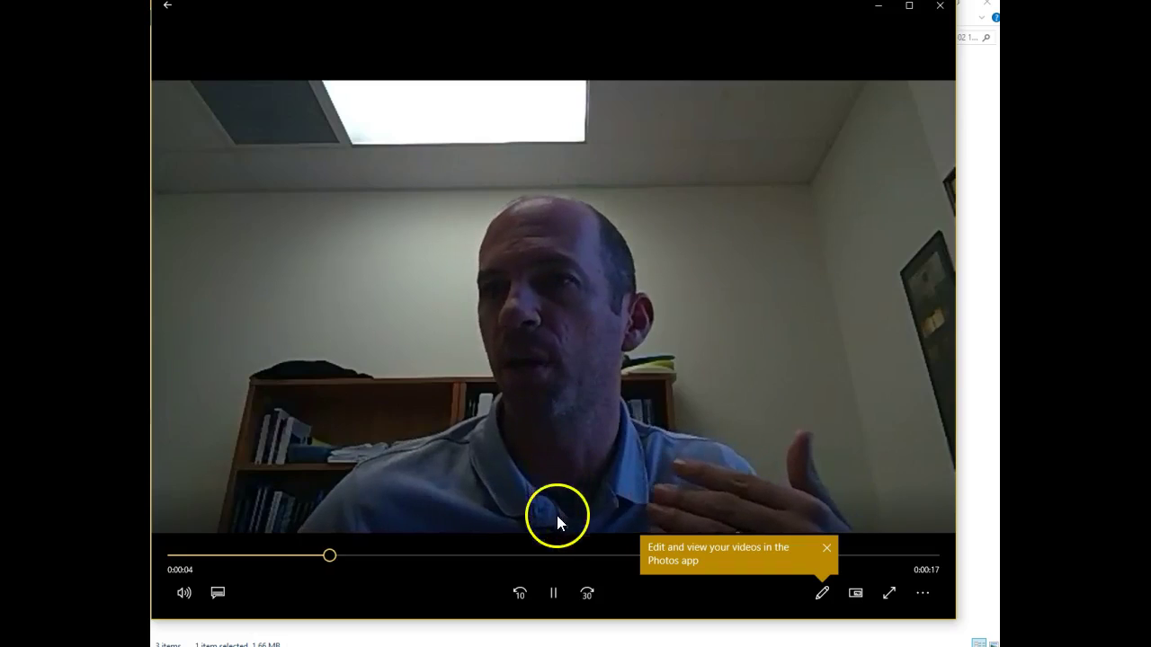
click(553, 593)
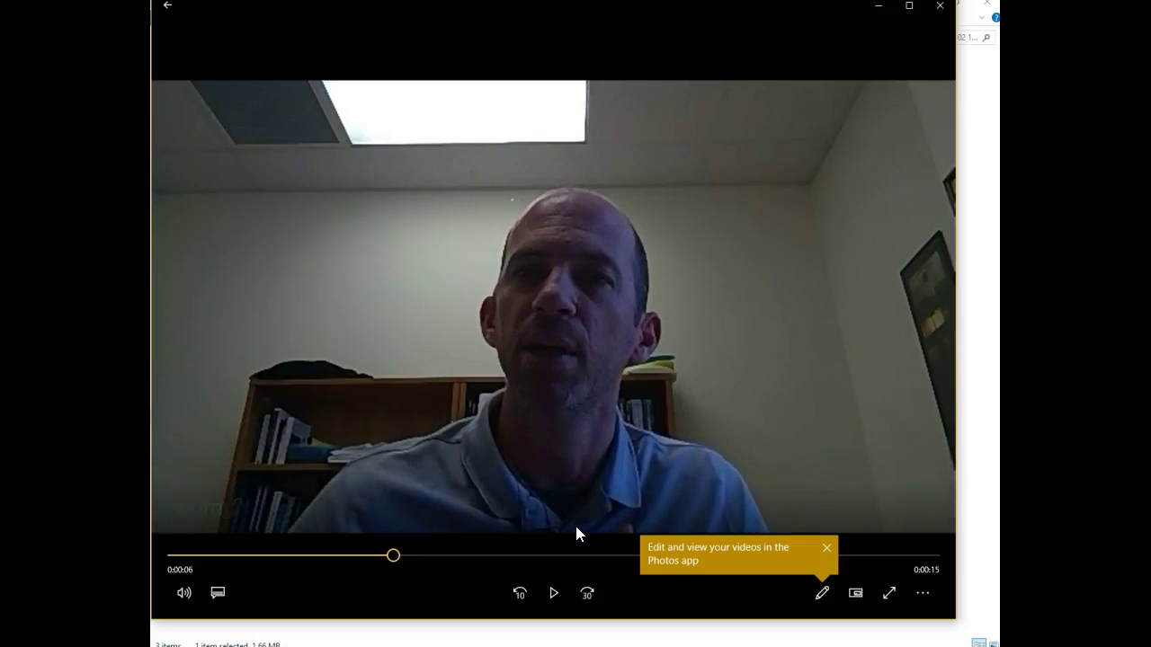
click(942, 9)
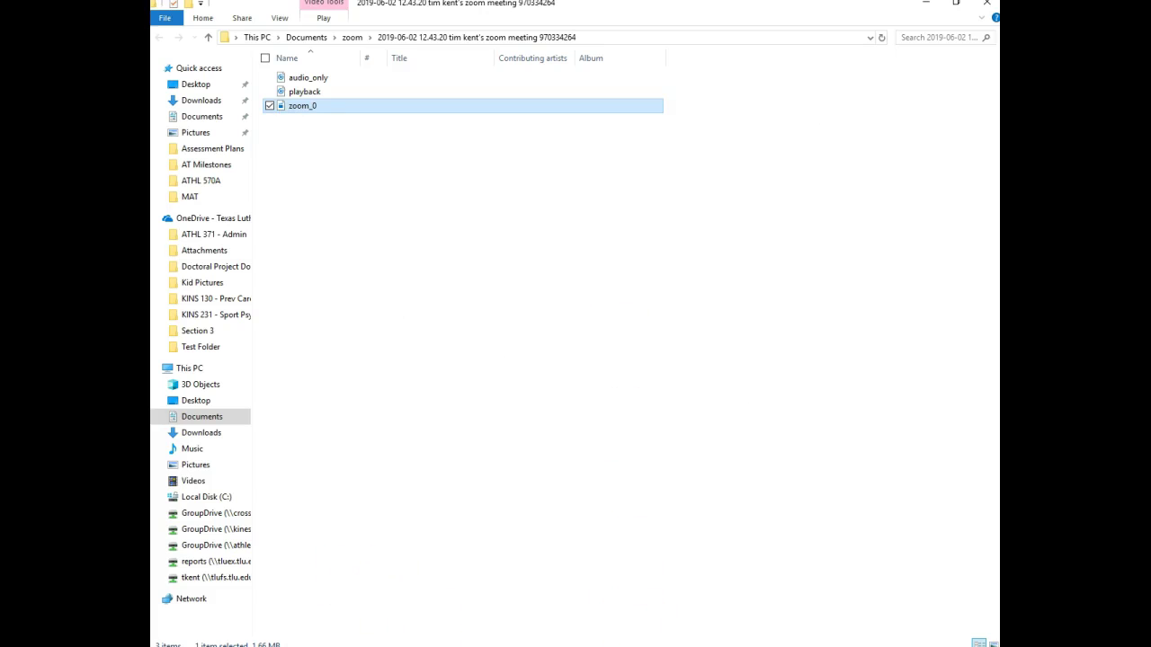
Step: Open the JCAHO and CARF presentation from KINS Courses > ATHL 371 on the personal Y: network drive
click(237, 583)
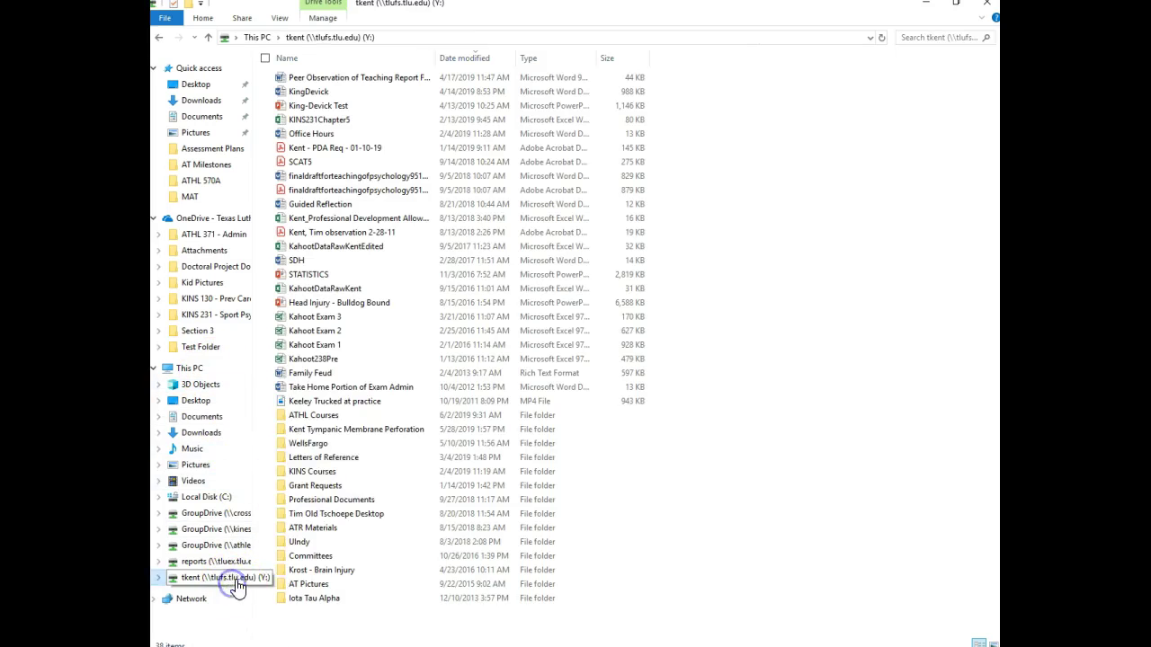
double_click(322, 472)
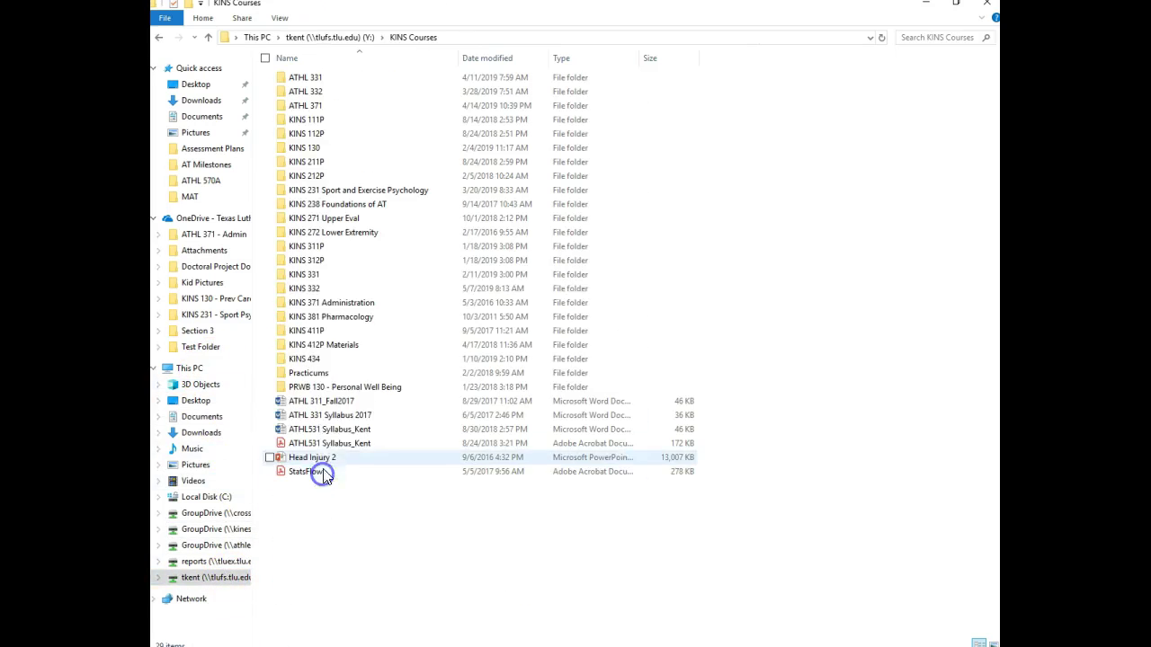
double_click(302, 105)
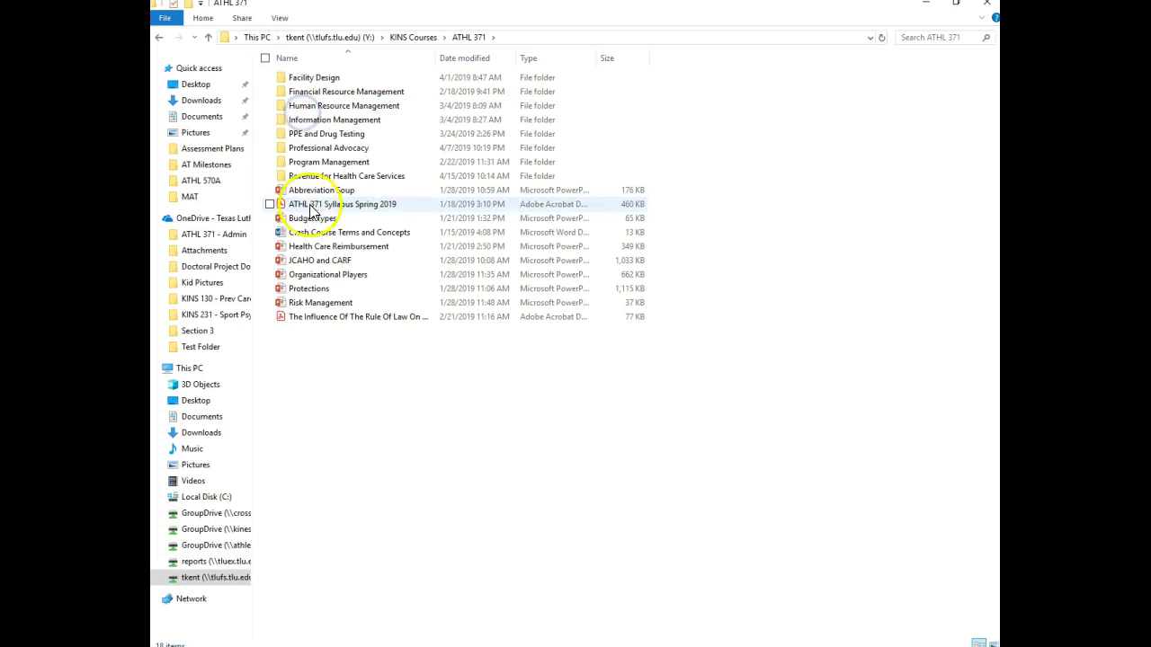
double_click(327, 261)
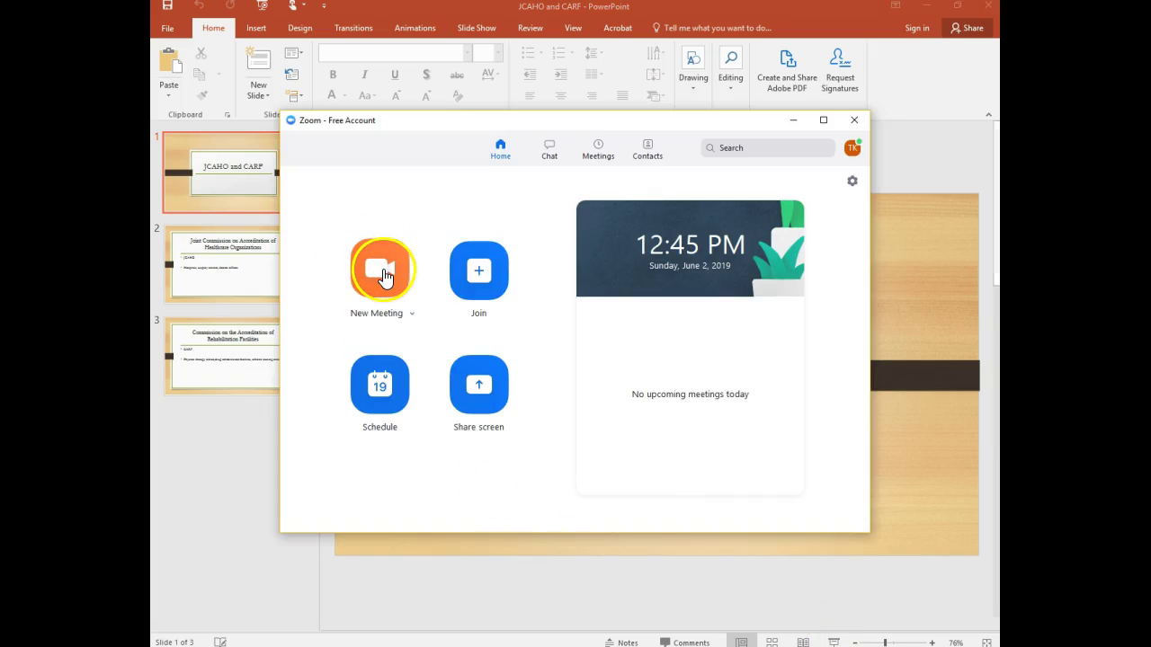
Step: Switch to Zoom, start another new meeting, and show its window in full screen
click(382, 273)
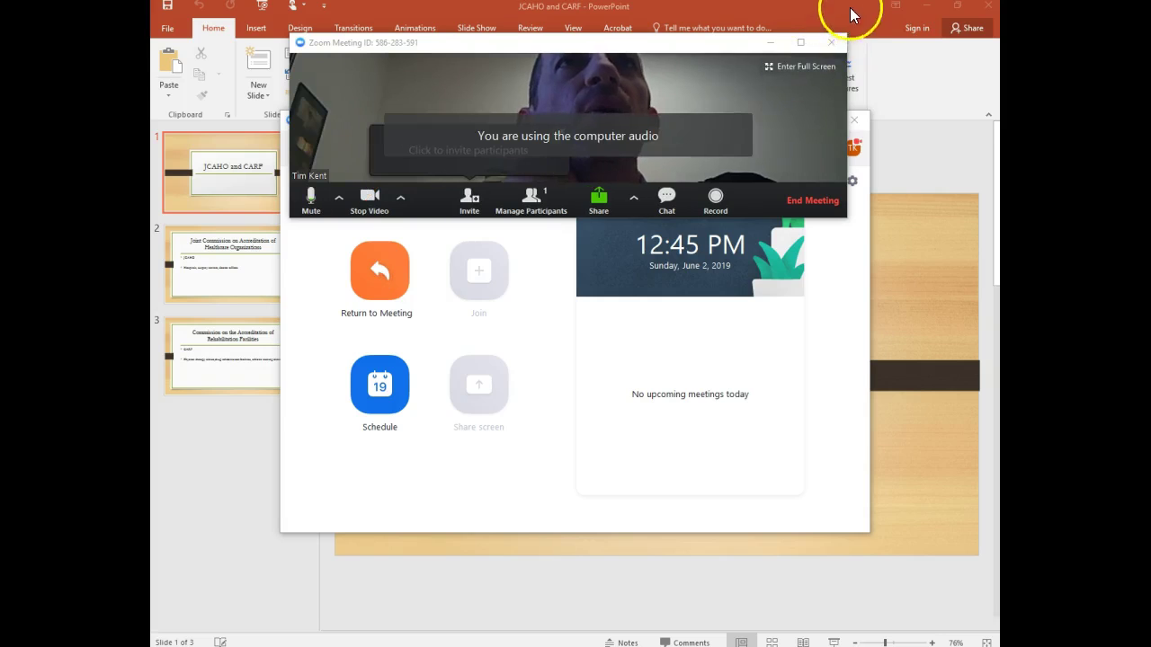
click(798, 67)
click(922, 27)
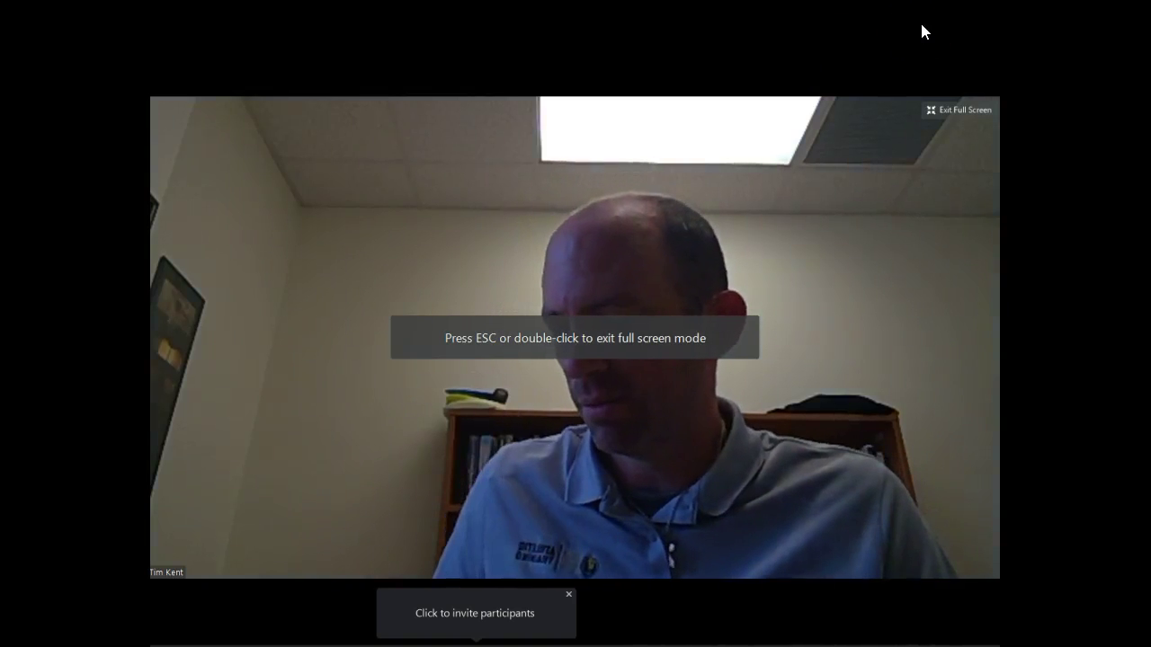